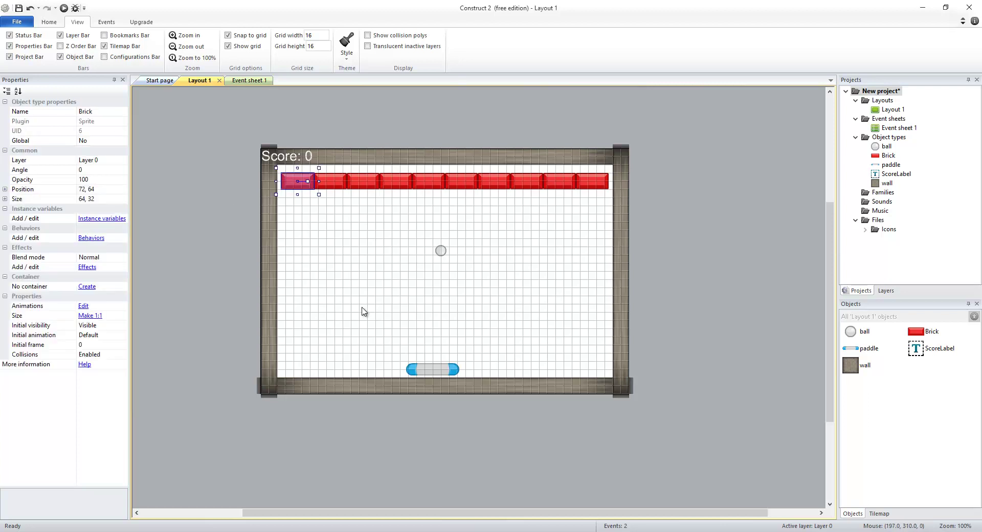
- Set the Brick's Default animation speed to 0 in the image editor
double_click(288, 182)
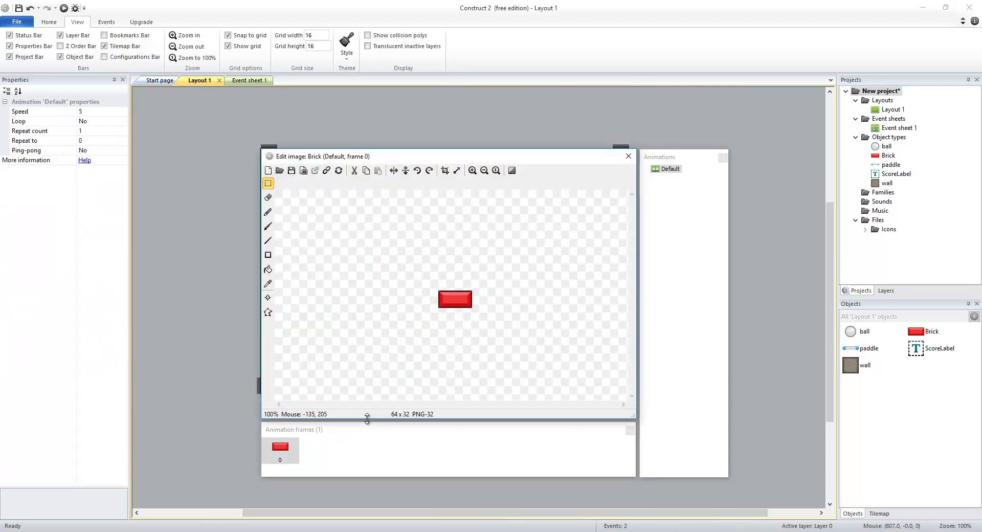
left_click(318, 431)
left_click(666, 157)
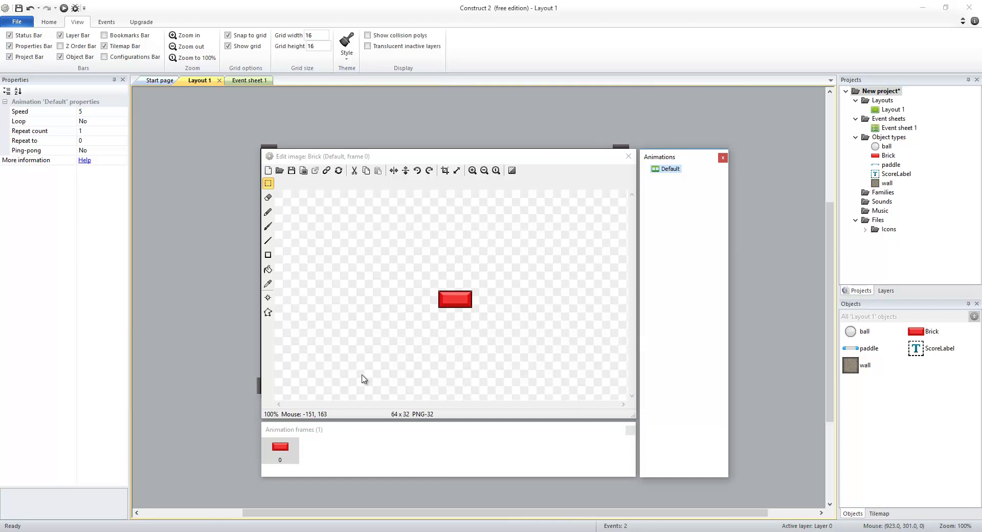
left_click(299, 438)
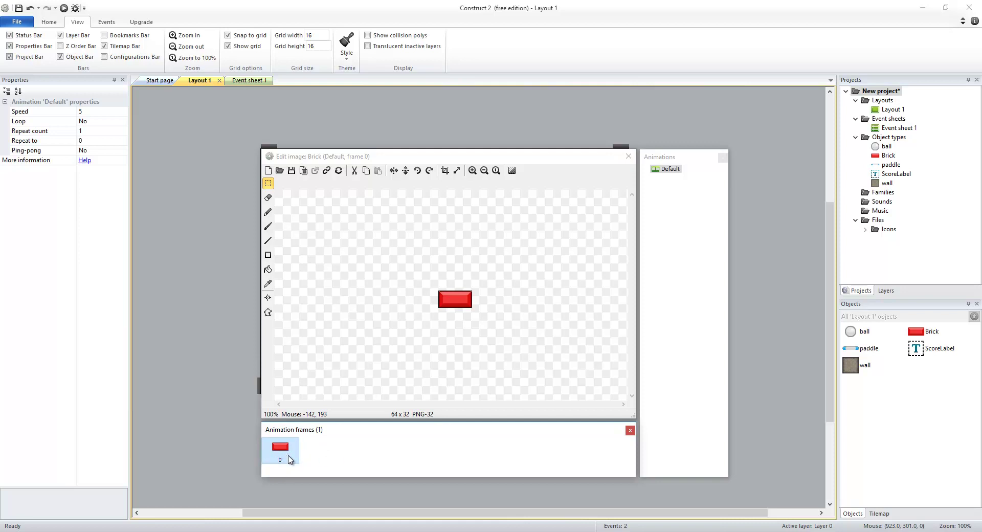
left_click(27, 113)
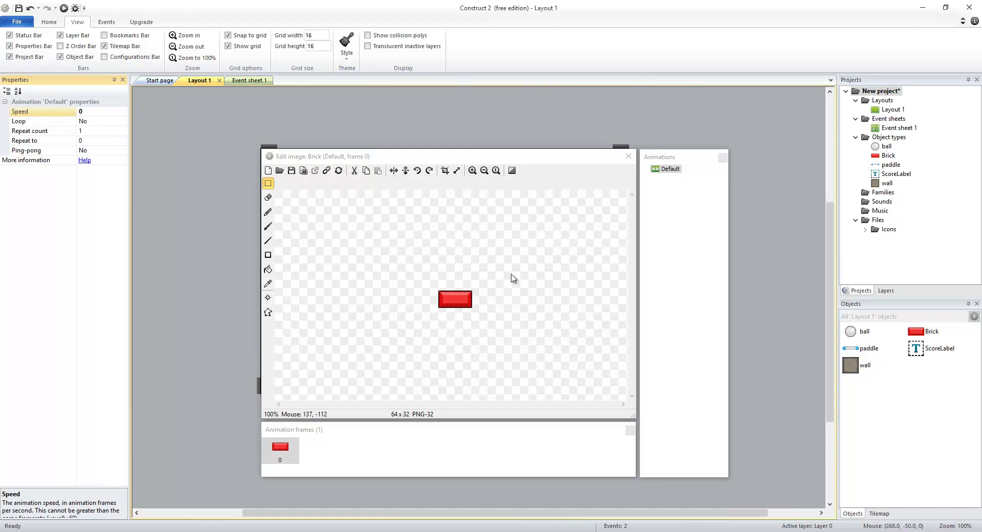
- Add six blank frames to the Brick's Default animation
left_click(307, 464)
right_click(320, 451)
left_click(343, 457)
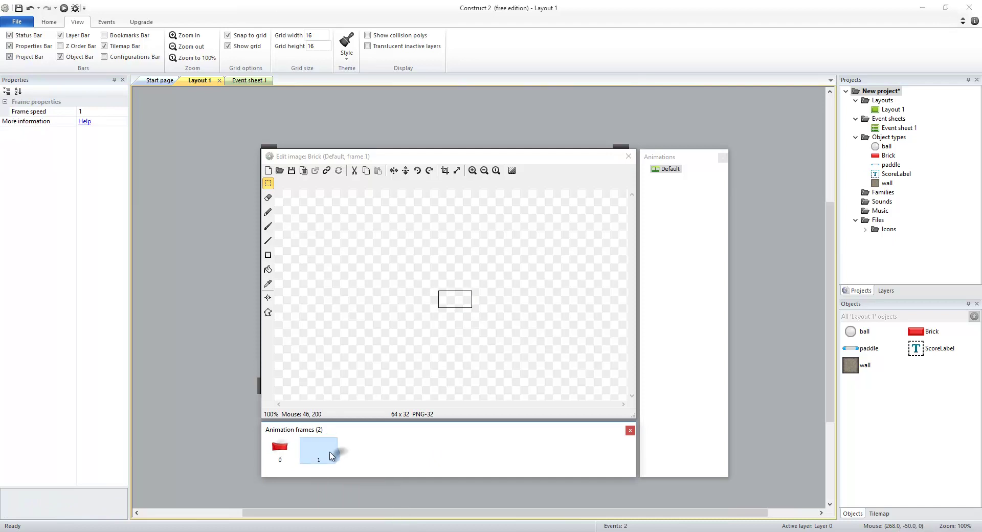
right_click(329, 450)
right_click(324, 449)
left_click(336, 455)
right_click(325, 448)
left_click(336, 455)
right_click(320, 443)
left_click(333, 455)
right_click(323, 444)
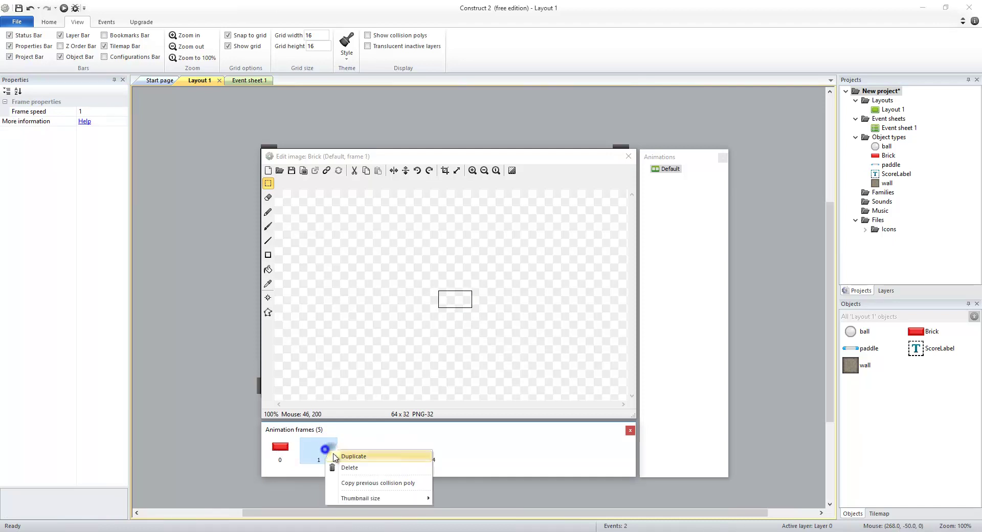
left_click(335, 455)
right_click(322, 444)
left_click(336, 467)
- Load brick1, brick2 and brick3 into frames 1 to 3 (red, orange, yellow)
left_click(319, 451)
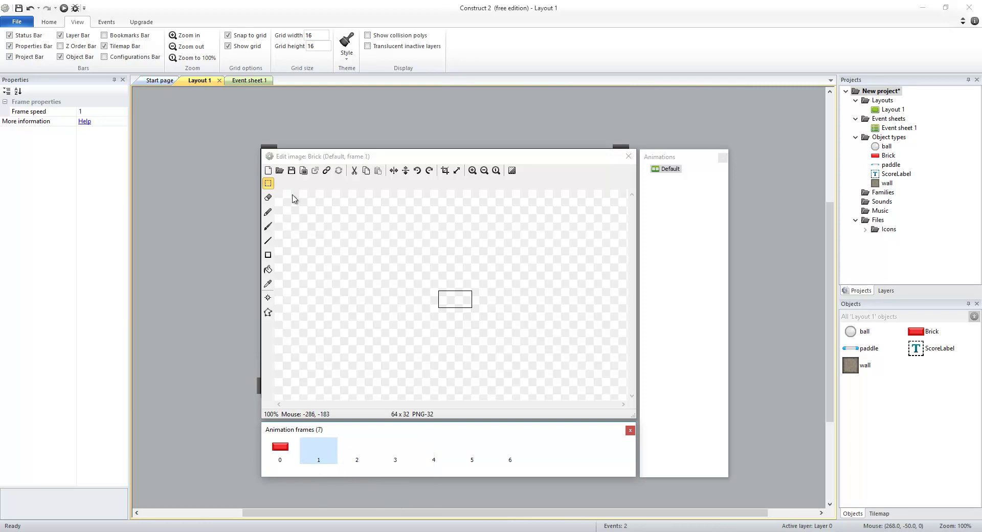
left_click(279, 170)
left_click(423, 260)
double_click(424, 259)
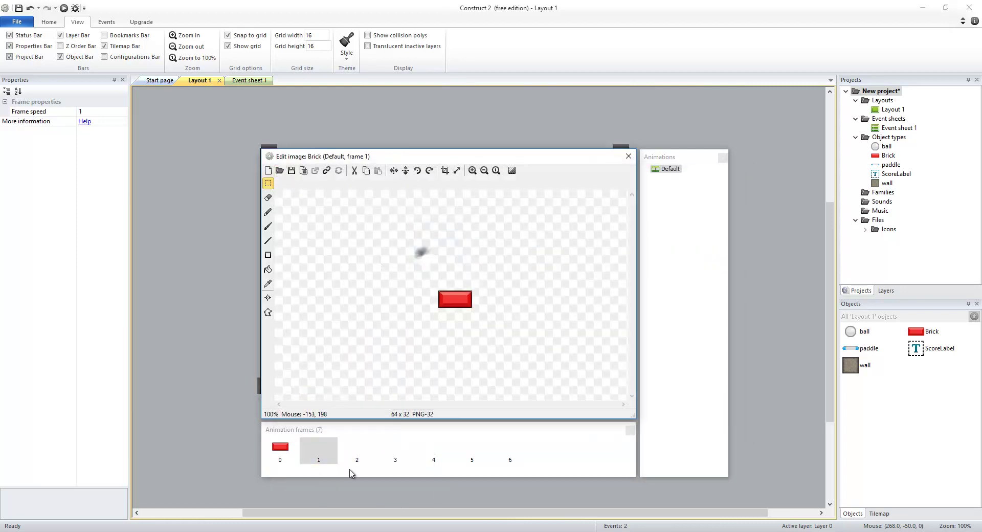
left_click(353, 458)
left_click(280, 170)
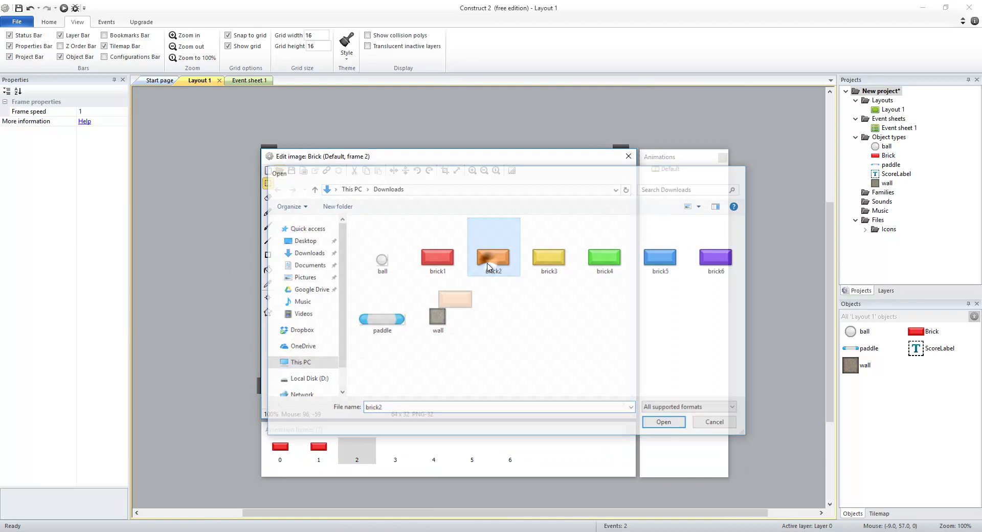
double_click(483, 262)
left_click(394, 451)
left_click(280, 171)
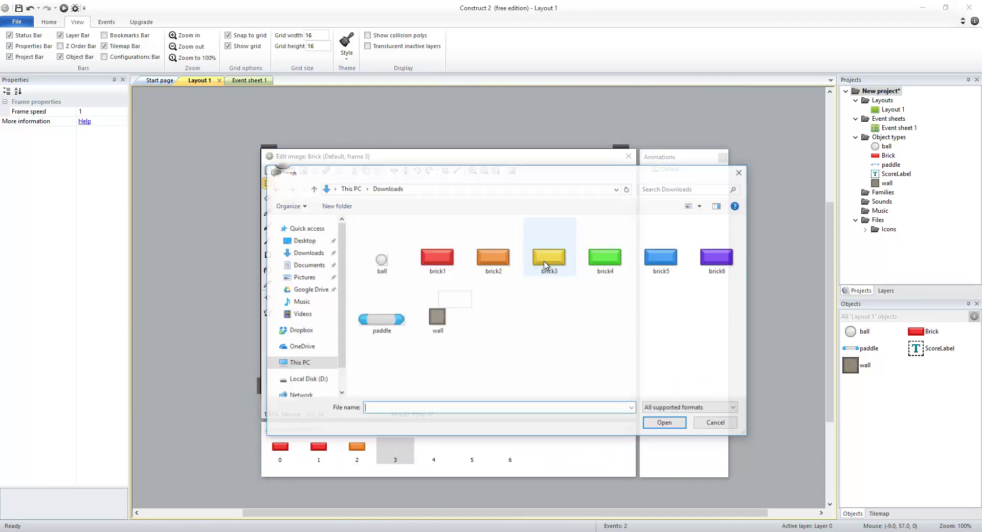
left_click(549, 257)
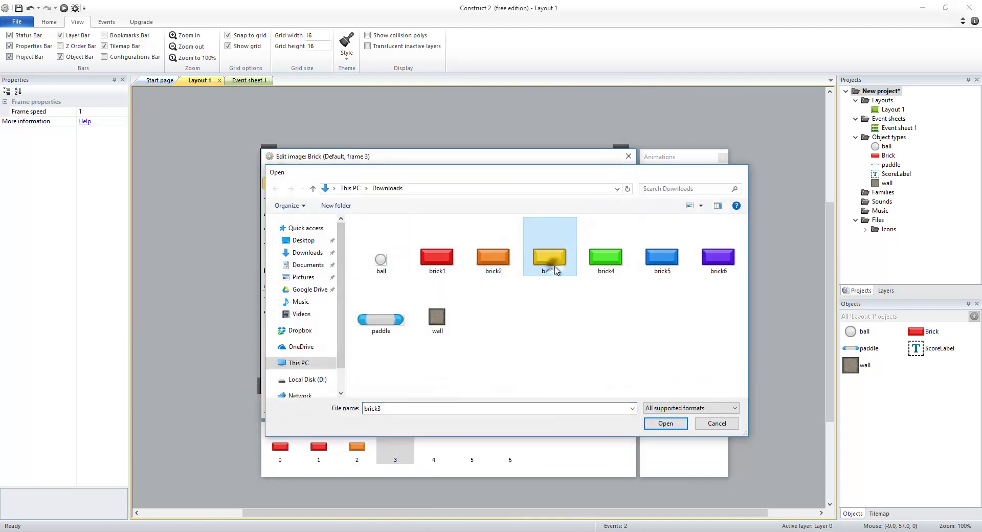
double_click(547, 258)
- Load brick4, brick5 and brick6 into frames 4 to 6 (green, blue, purple)
left_click(434, 450)
left_click(280, 171)
double_click(603, 256)
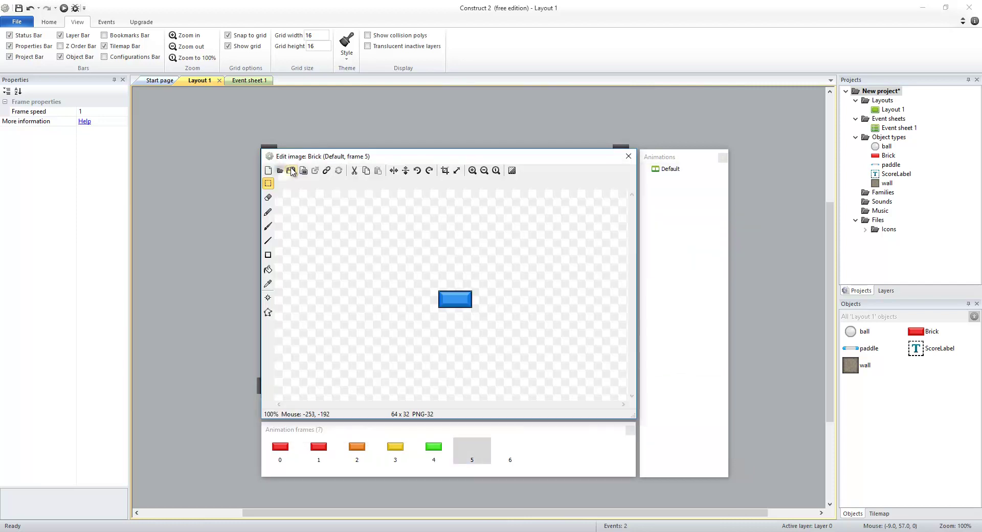
left_click(280, 171)
left_click(716, 423)
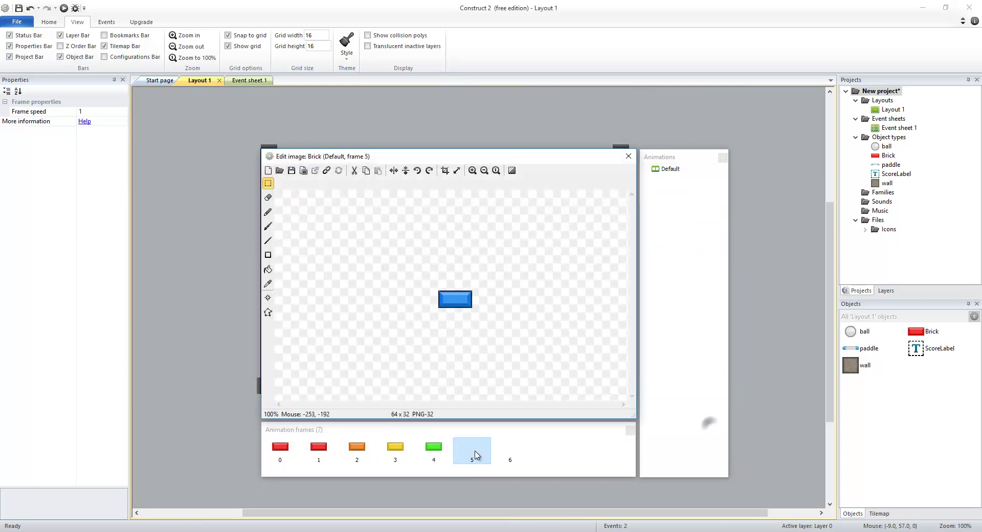
left_click(510, 450)
left_click(280, 170)
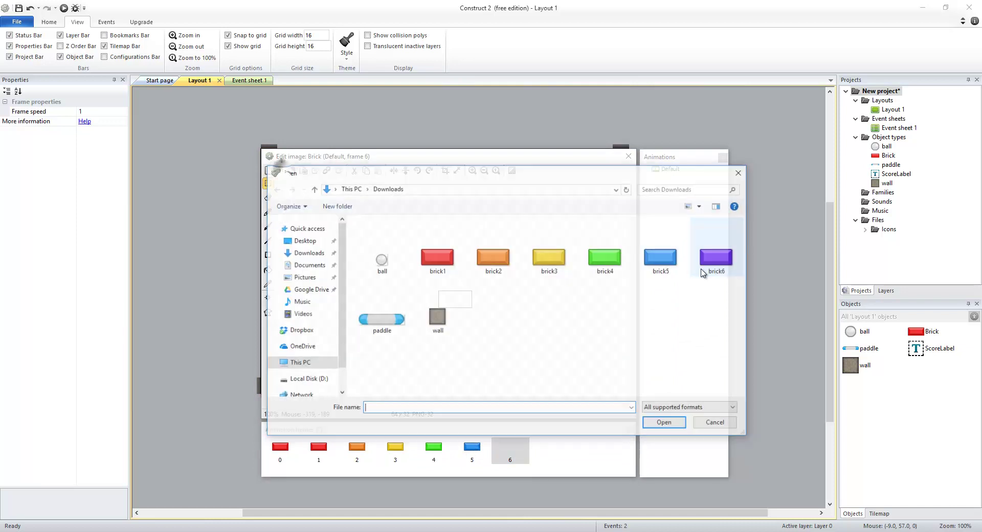
double_click(713, 256)
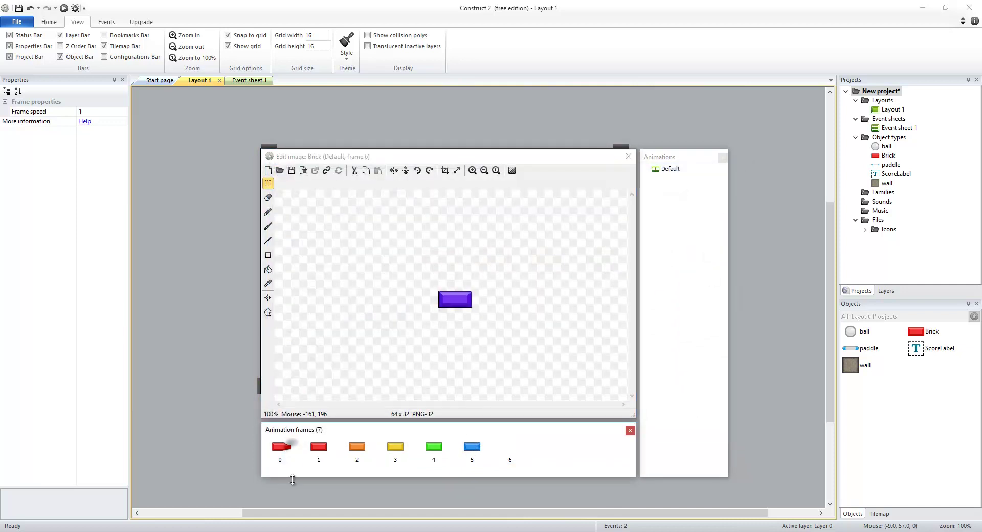
- Reselect frame 0, close the image editor, and check the Brick's Initial frame property
left_click(280, 448)
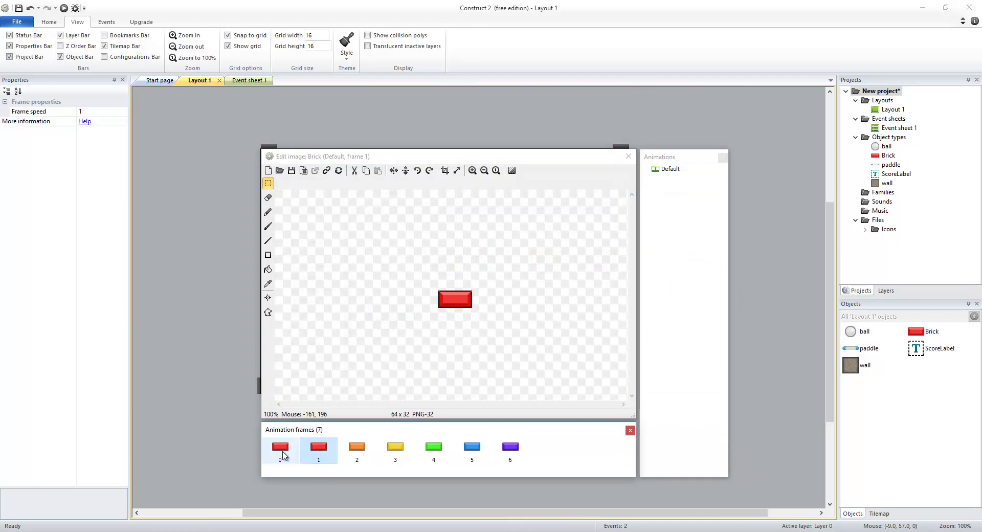
left_click(281, 455)
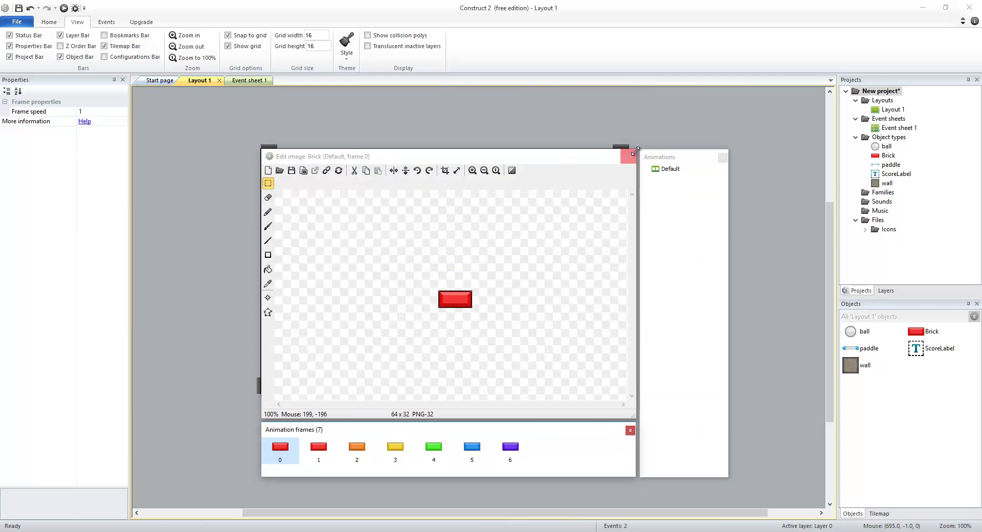
left_click(629, 156)
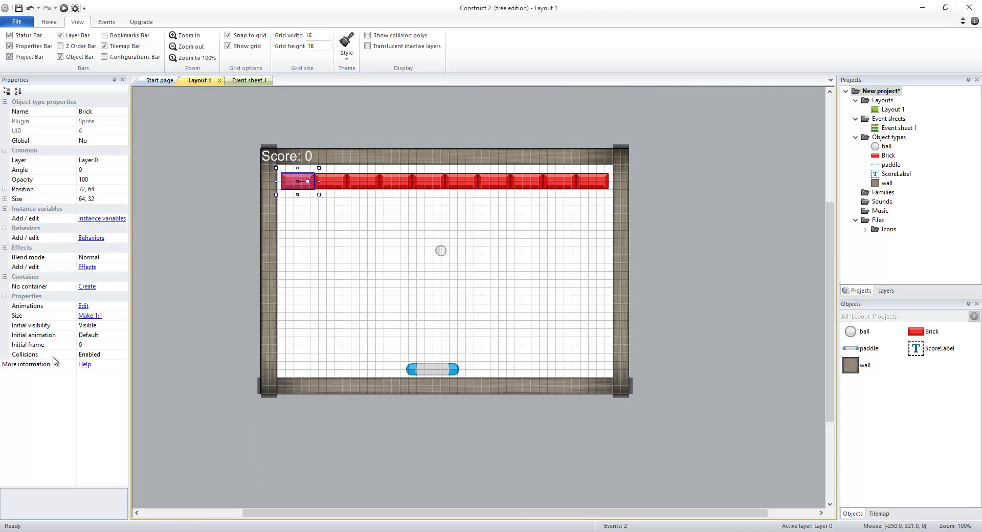
left_click(90, 347)
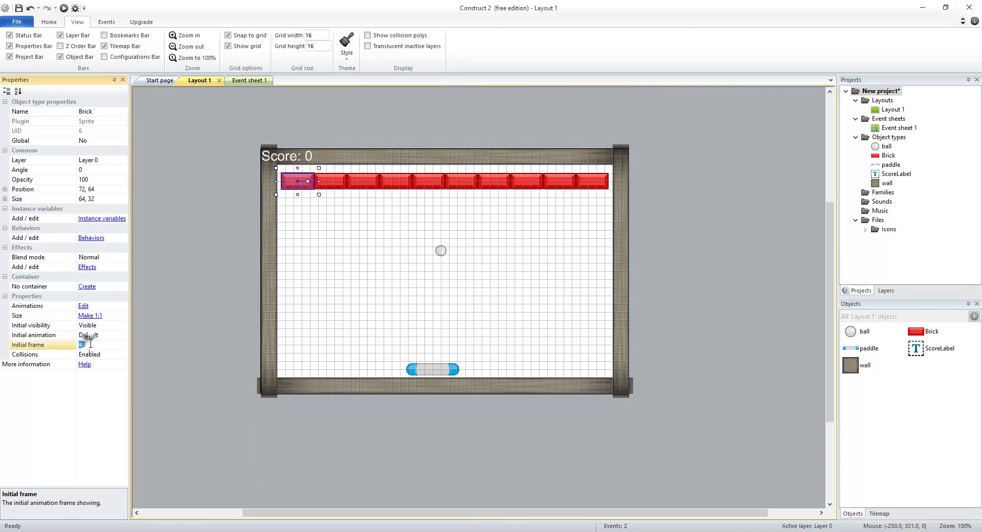
- On ball-Brick collision, set the Brick's frame to Self.AnimationFrame - 1
left_click(245, 81)
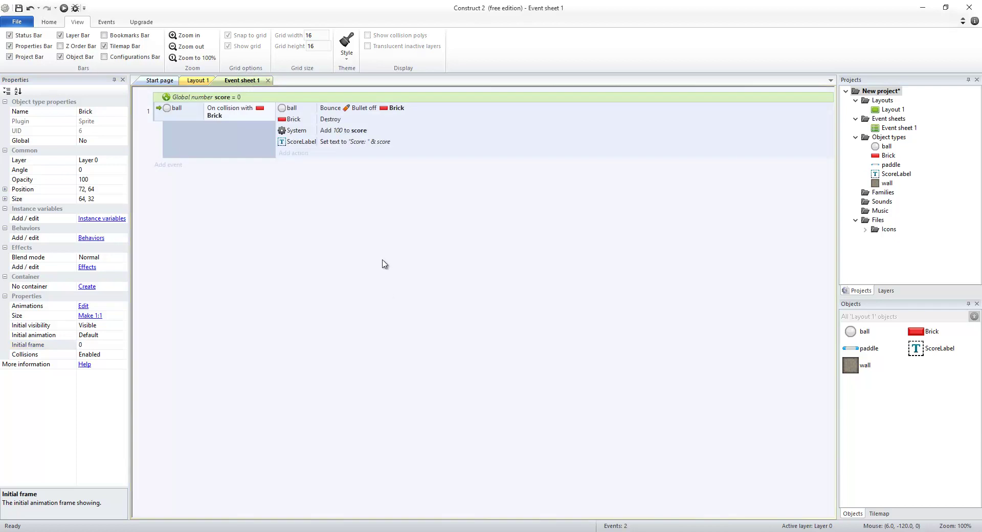
left_click(293, 153)
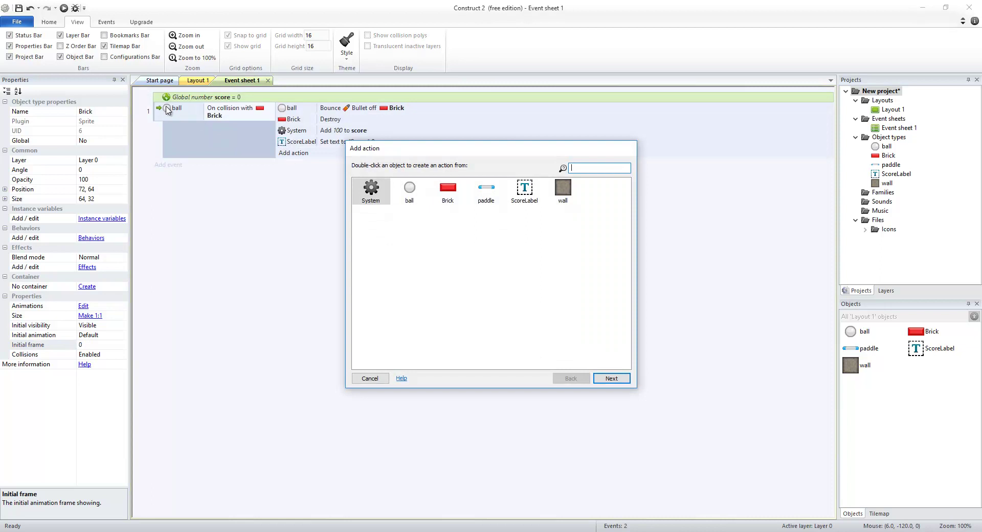
double_click(448, 190)
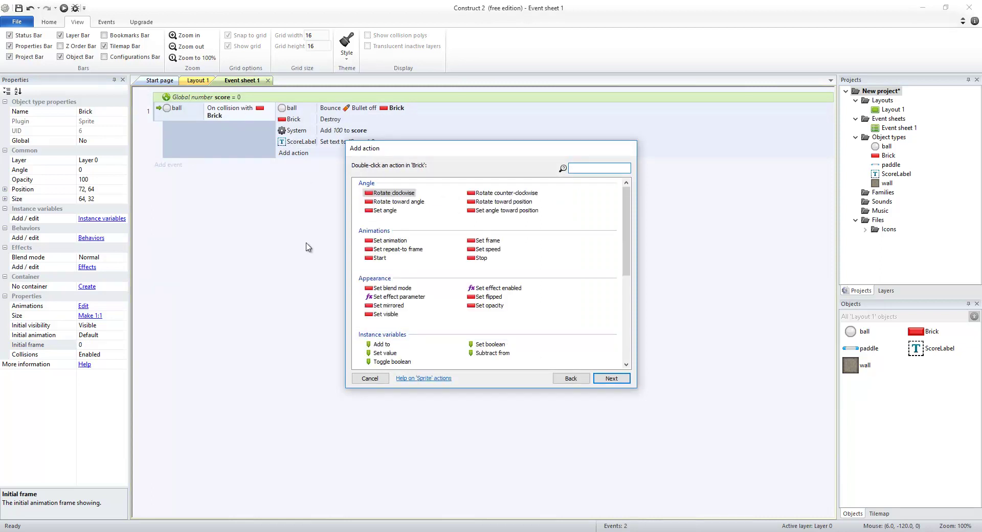
double_click(494, 242)
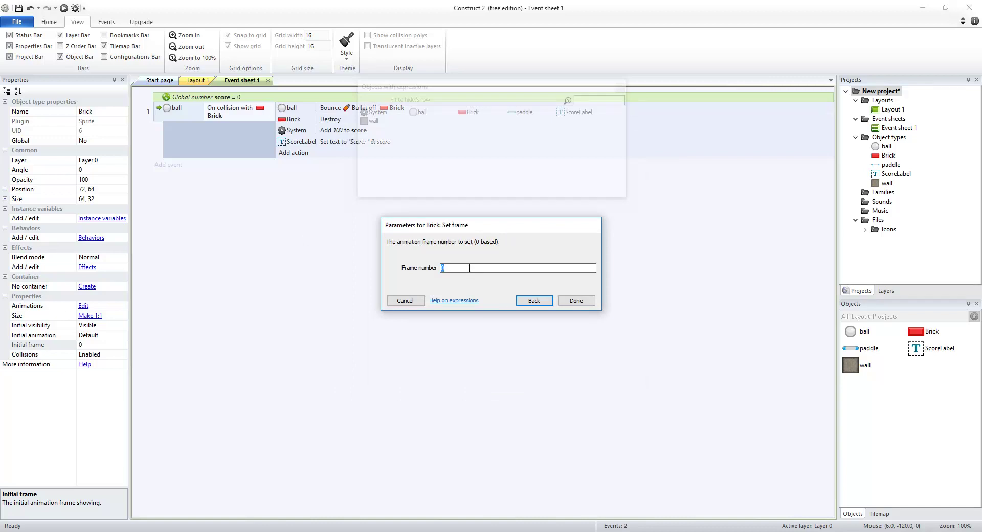
type("Se")
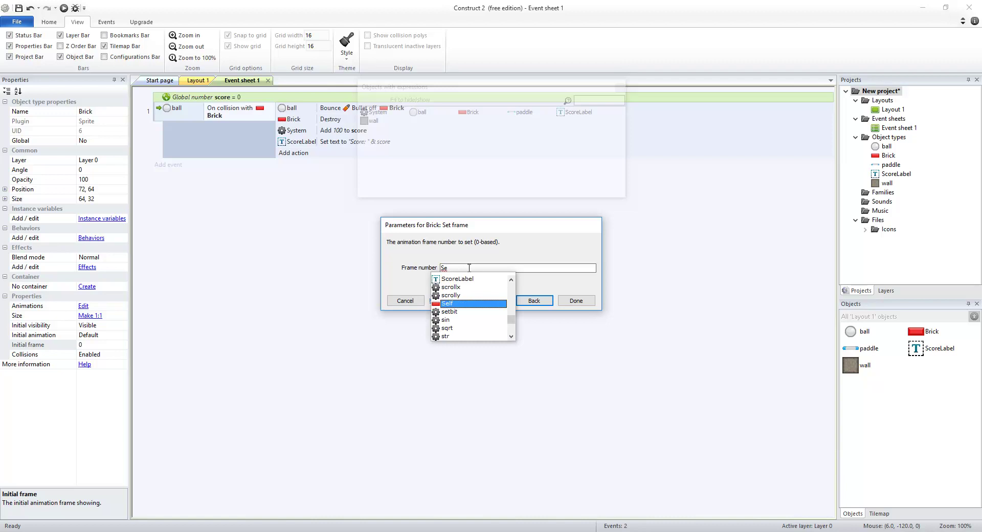
type("lf.ani")
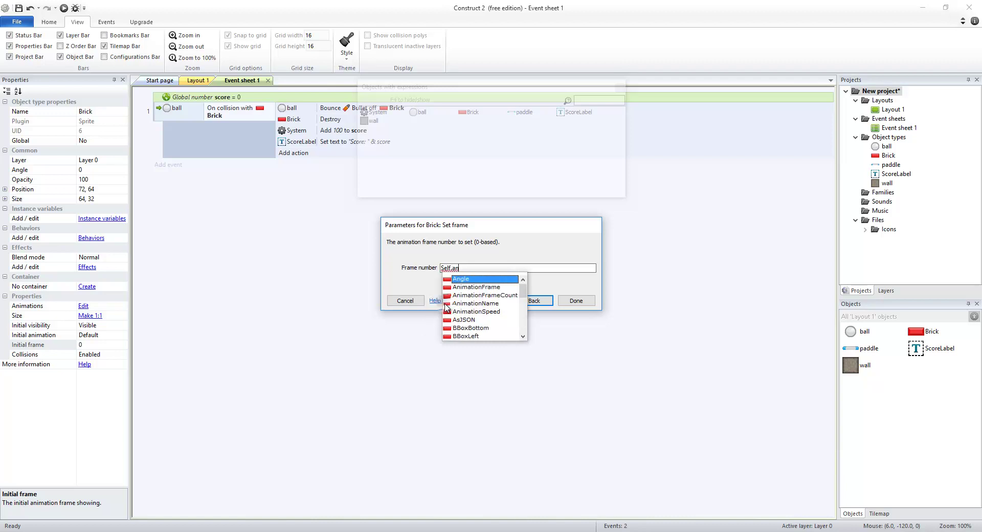
double_click(486, 288)
type("-")
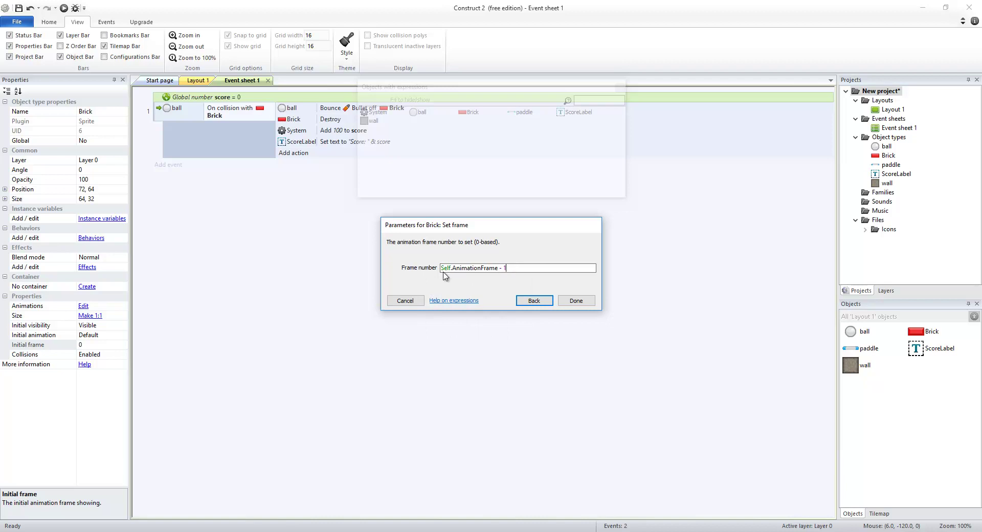
type(" 1")
left_click(577, 301)
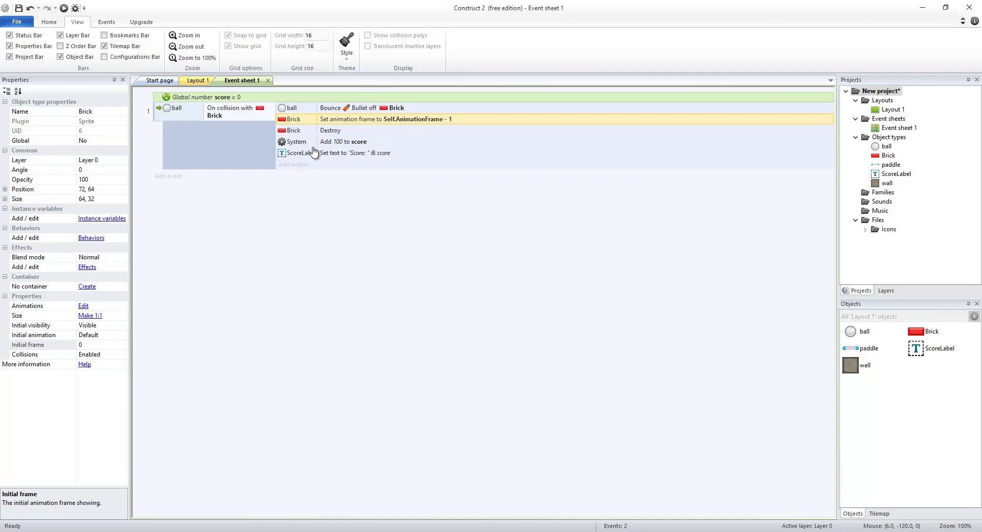
- Add a Brick animation frame = 0 event and move the Destroy action into it
left_click(162, 176)
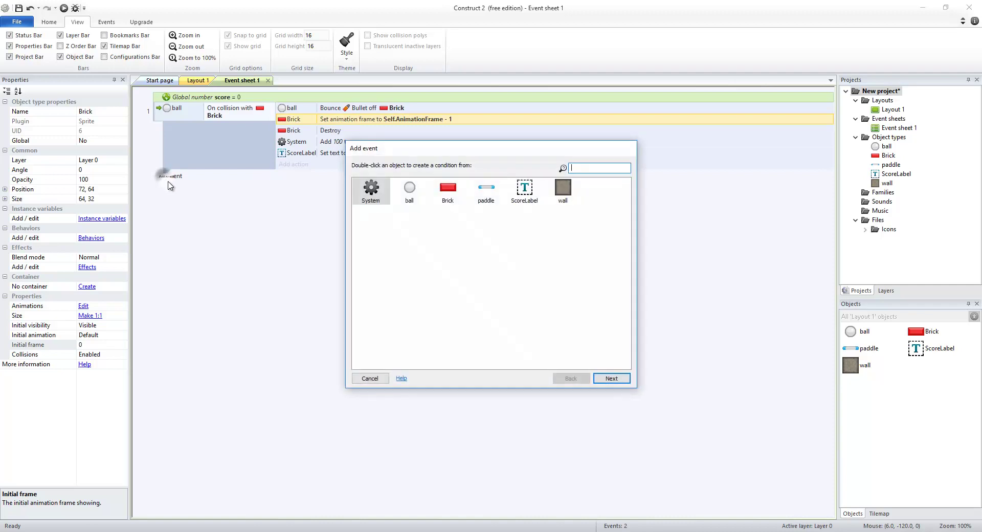
double_click(448, 192)
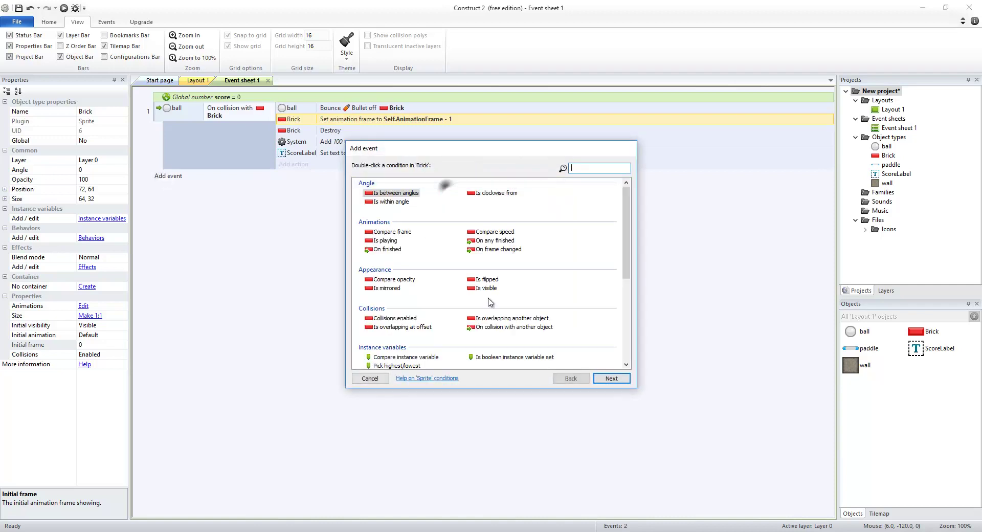
double_click(400, 236)
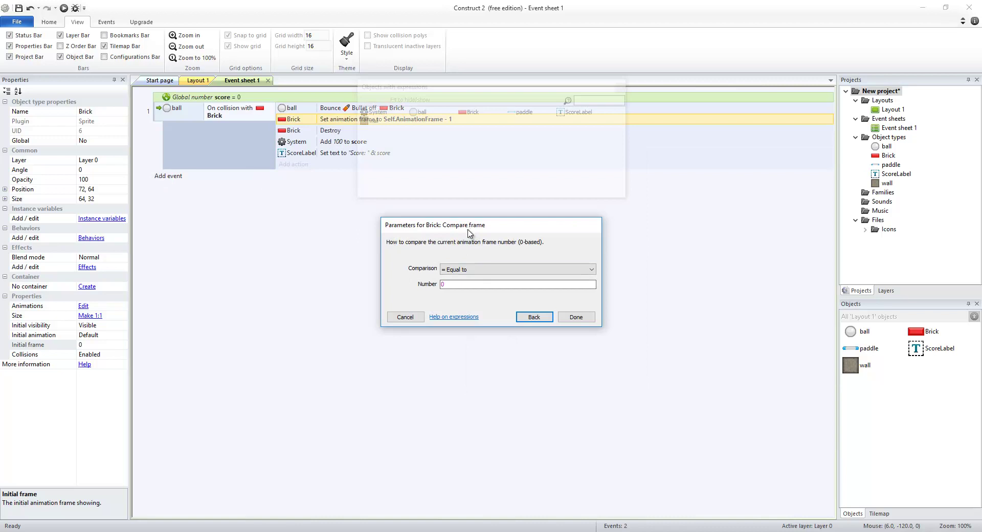
left_click(576, 317)
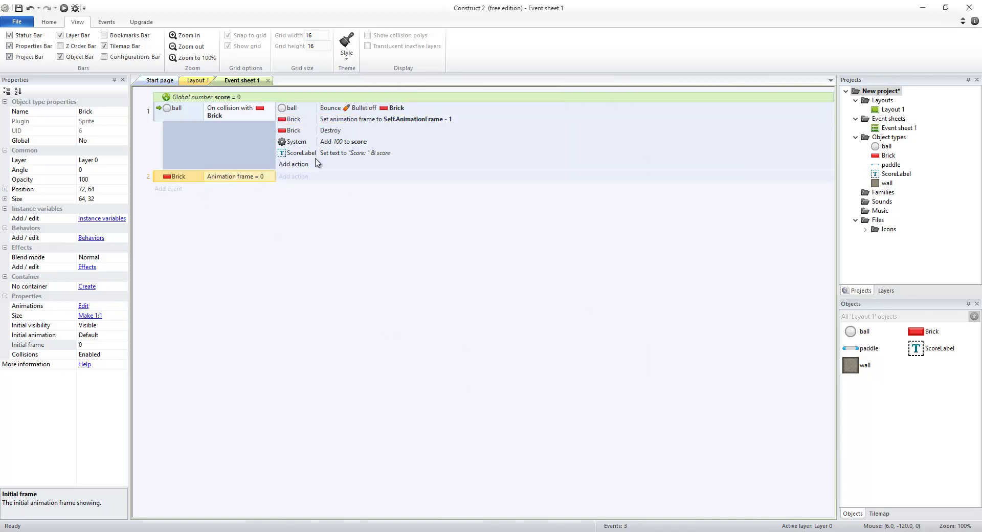
left_click_drag(333, 134, 269, 194)
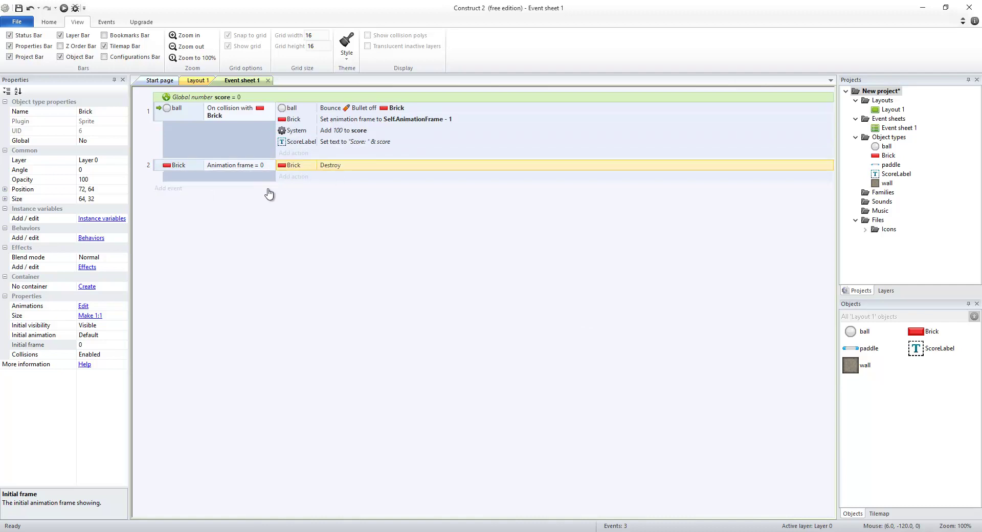
- Set the whole brick row's Initial frame to 1 and preview the game, then close it
key("ctrl+Tab")
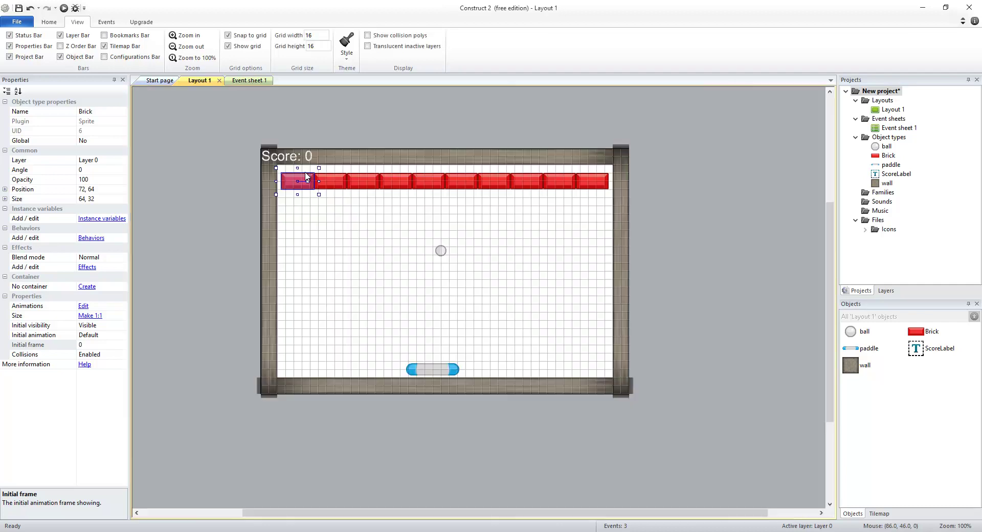
left_click(80, 344)
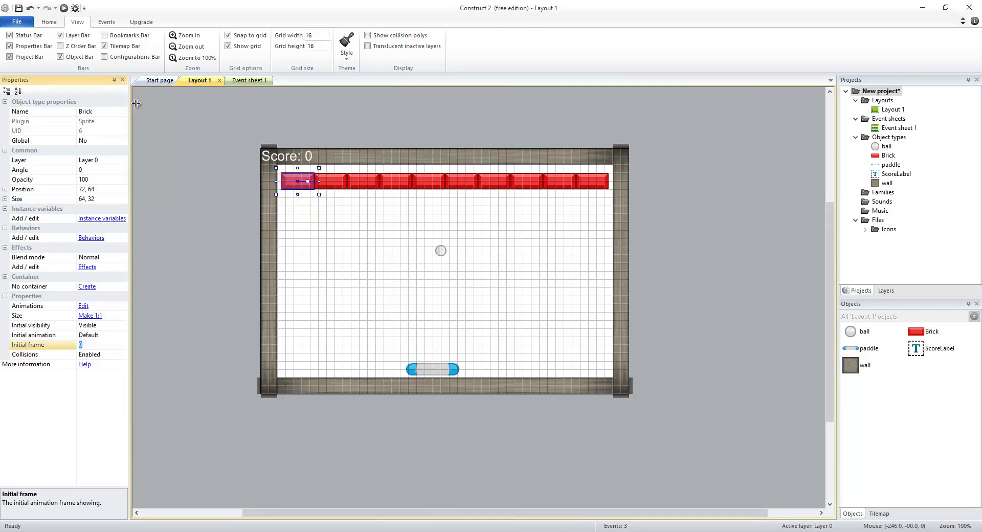
left_click(64, 8)
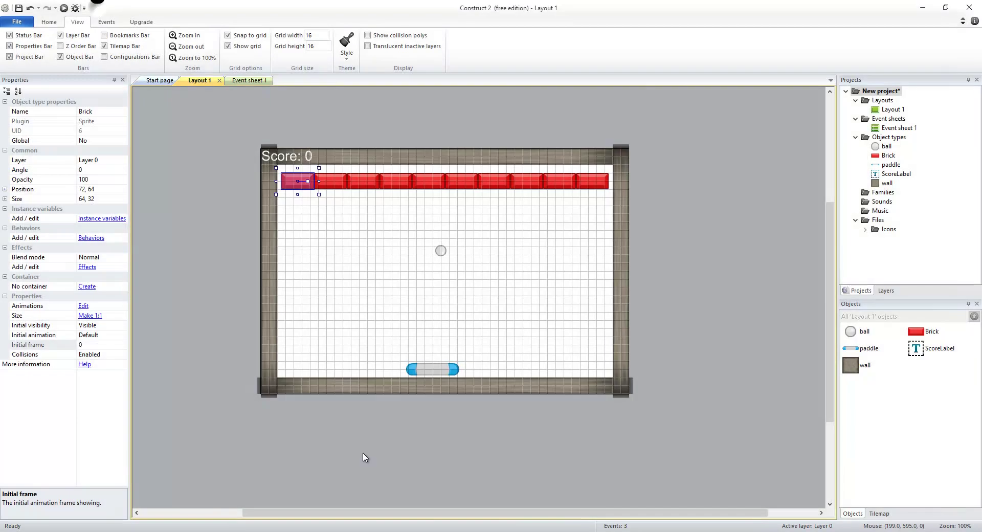
left_click_drag(220, 175, 668, 218)
left_click(98, 335)
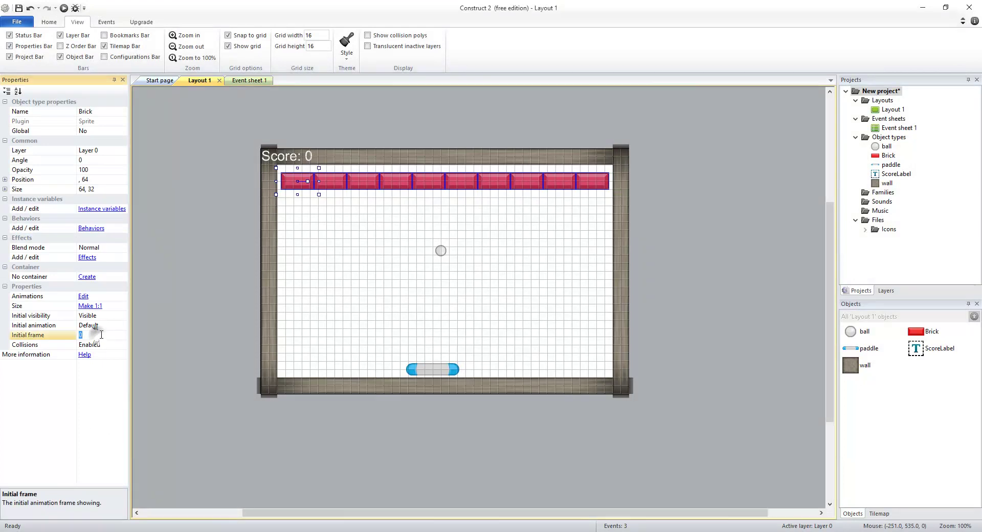
key("F5")
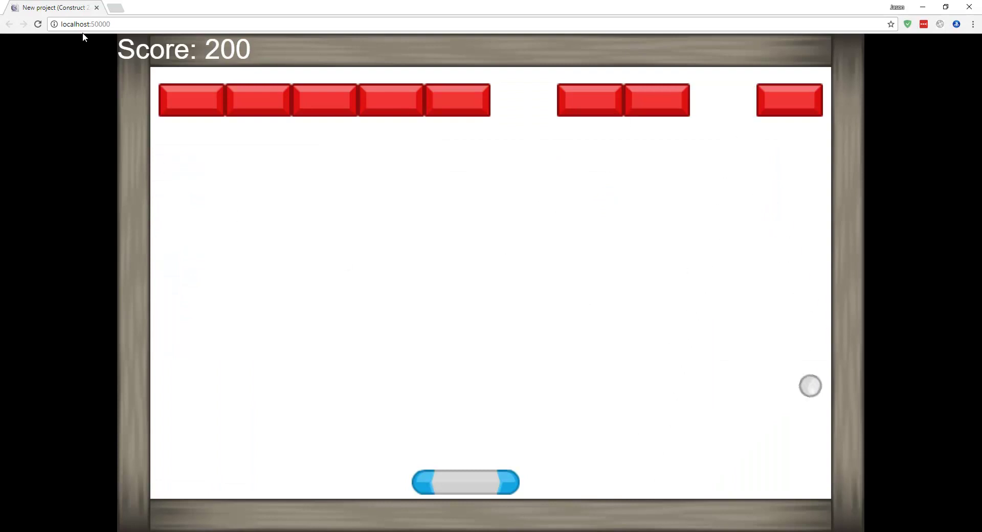
left_click(97, 7)
- Move the brick row and ball lower, then duplicate the row into six stacked rows
left_click_drag(229, 164, 656, 211)
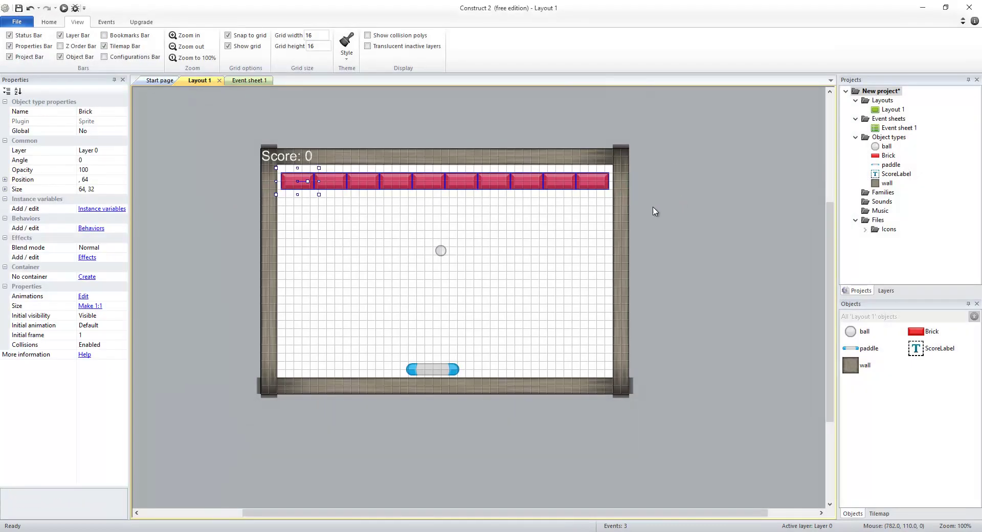
left_click_drag(290, 187, 291, 234)
left_click_drag(447, 254, 455, 307)
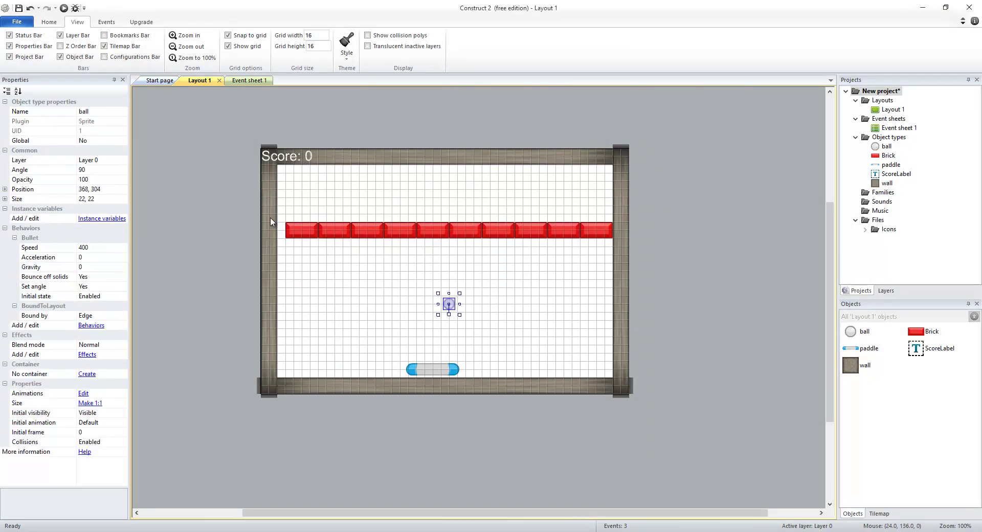
left_click_drag(234, 213, 670, 238)
left_click_drag(299, 231, 292, 179)
left_click_drag(232, 233, 746, 263)
- Give the next rows their Initial frames, turning them yellow, green and blue (frame 5)
left_click(84, 335)
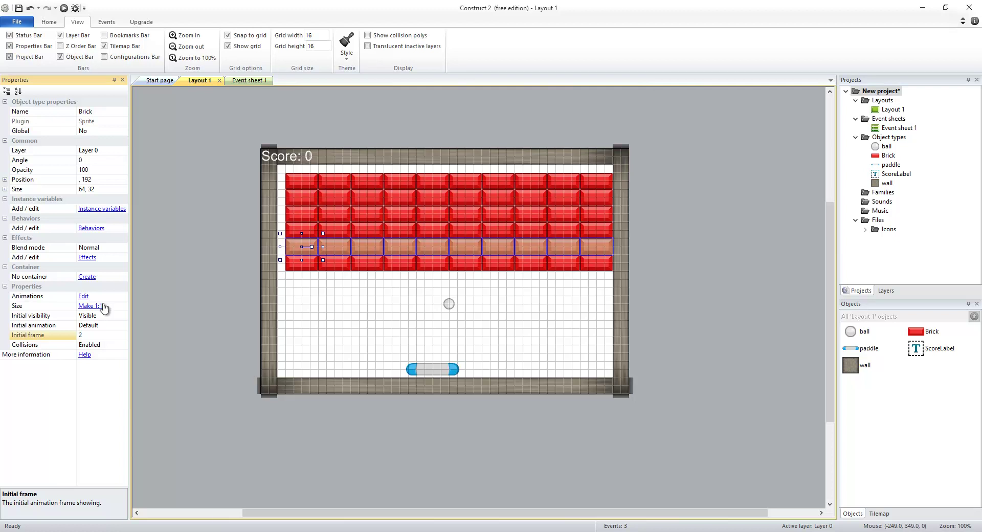
left_click(95, 335)
key("Return")
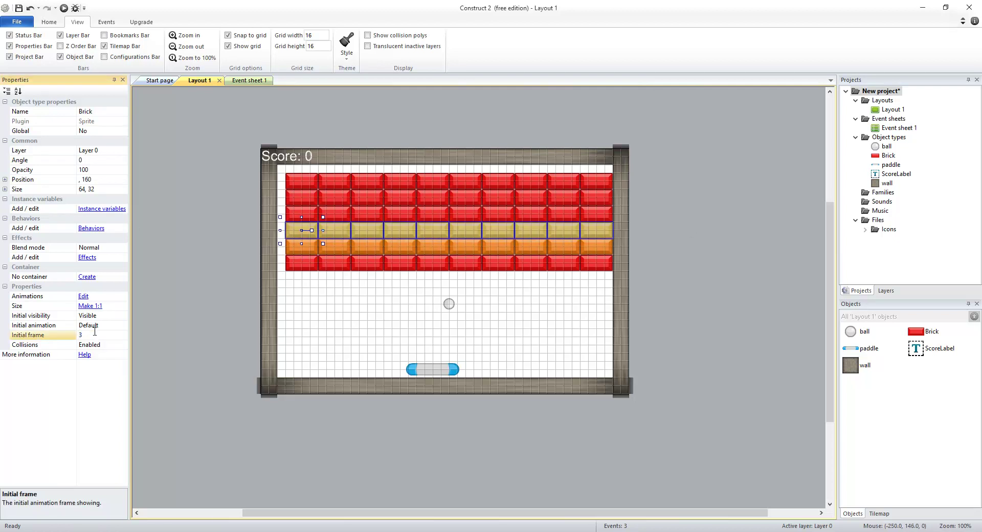
left_click_drag(234, 232, 568, 217)
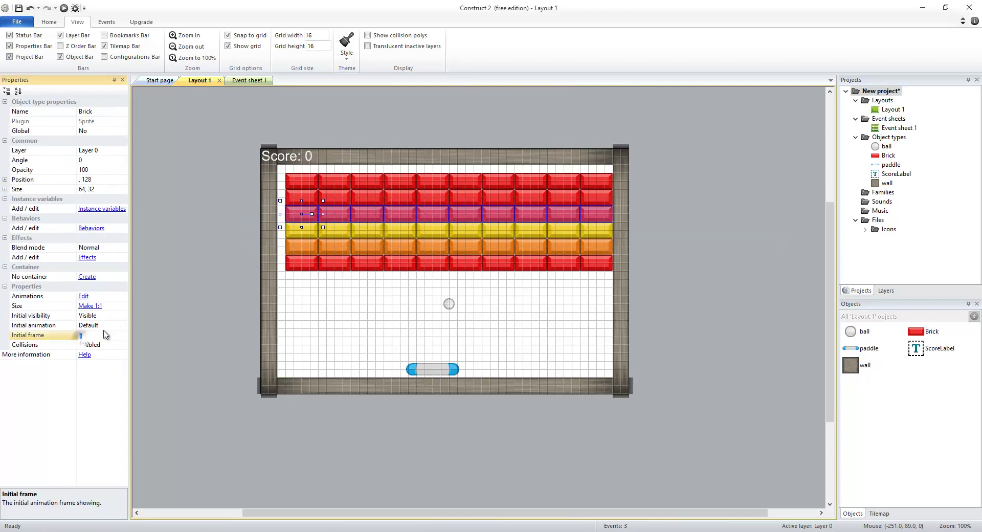
type("3")
key("Return")
left_click_drag(236, 203, 708, 191)
left_click(94, 335)
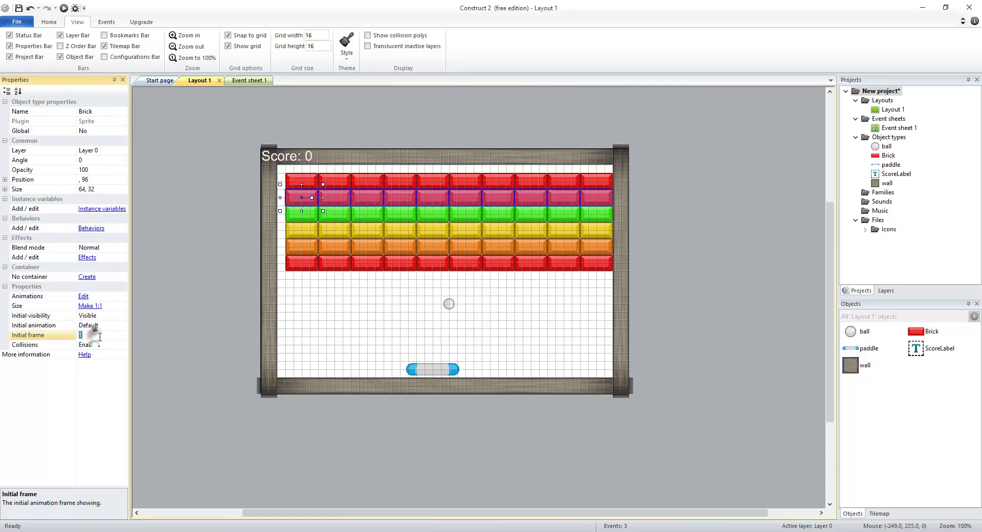
type("5")
key("Return")
- Set the top row's Initial frame to 6 for purple, then move it below the red row
left_click_drag(246, 198, 720, 177)
left_click(112, 335)
type("6")
key("Return")
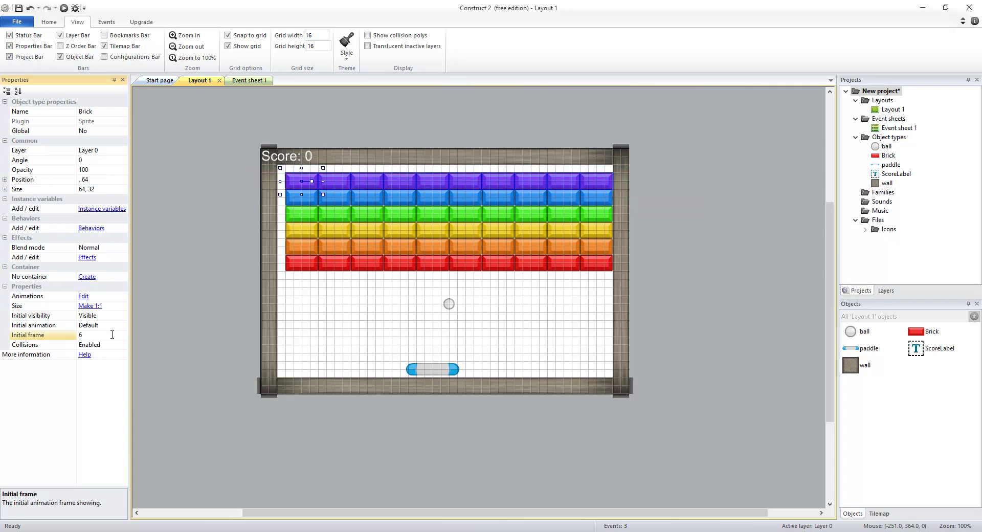
left_click_drag(231, 163, 747, 198)
left_click_drag(296, 180, 296, 279)
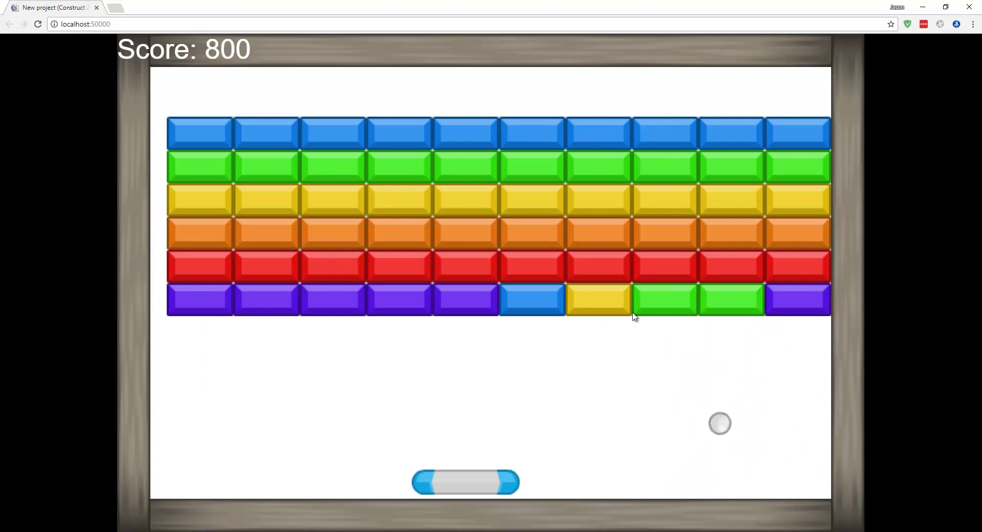
- Steer the paddle with the arrow keys while hit bricks step down colours toward 1900 points
key("Left")
key("Right")
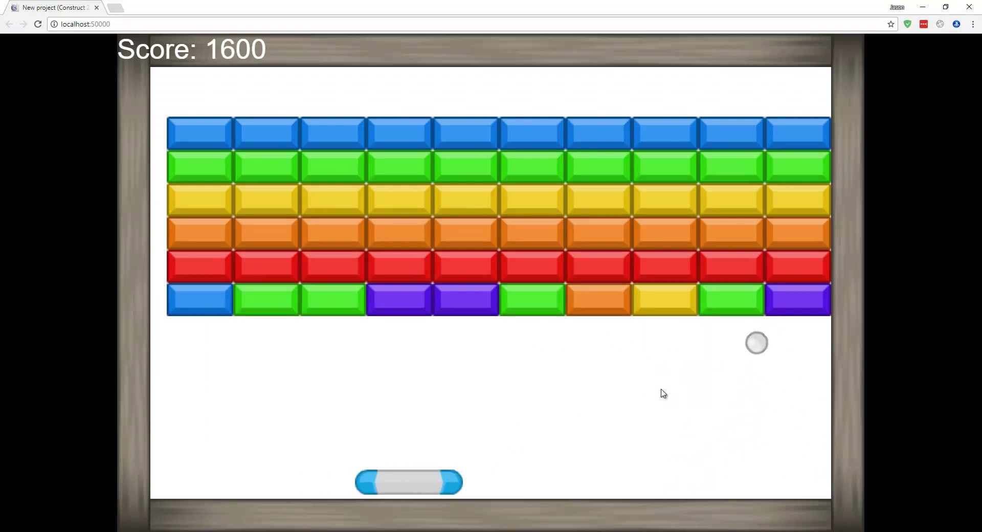
key("Right")
key("Left")
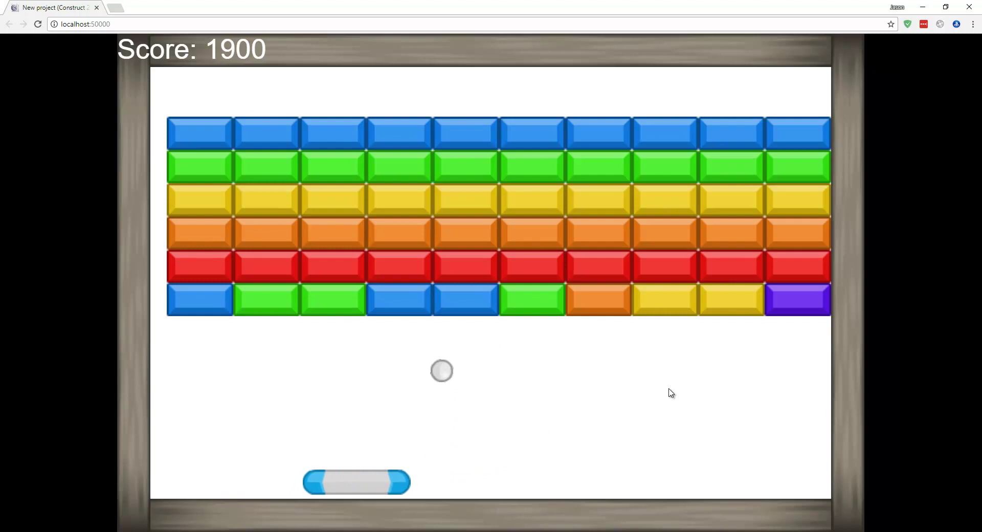
key("Right")
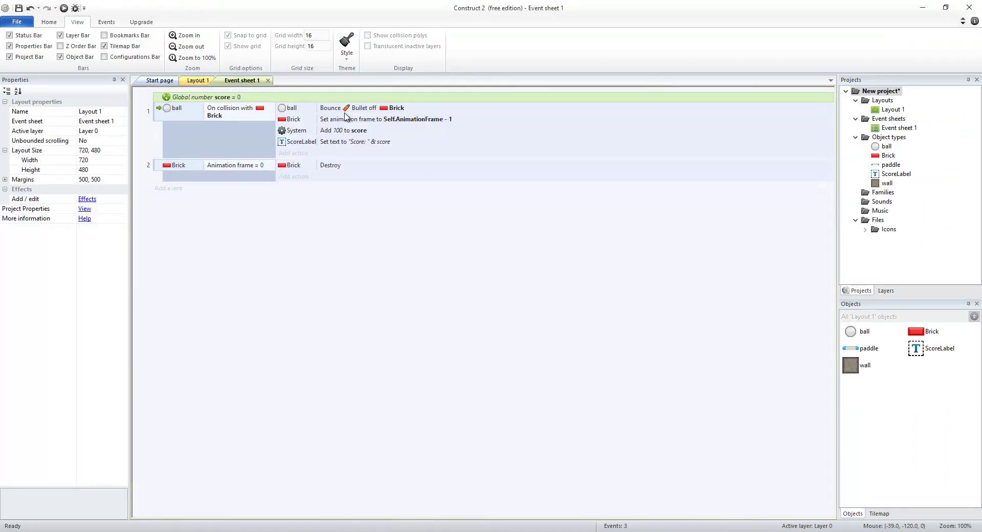
- Change the score action's value to 2 ^ Brick.AnimationFrame * 100
double_click(350, 132)
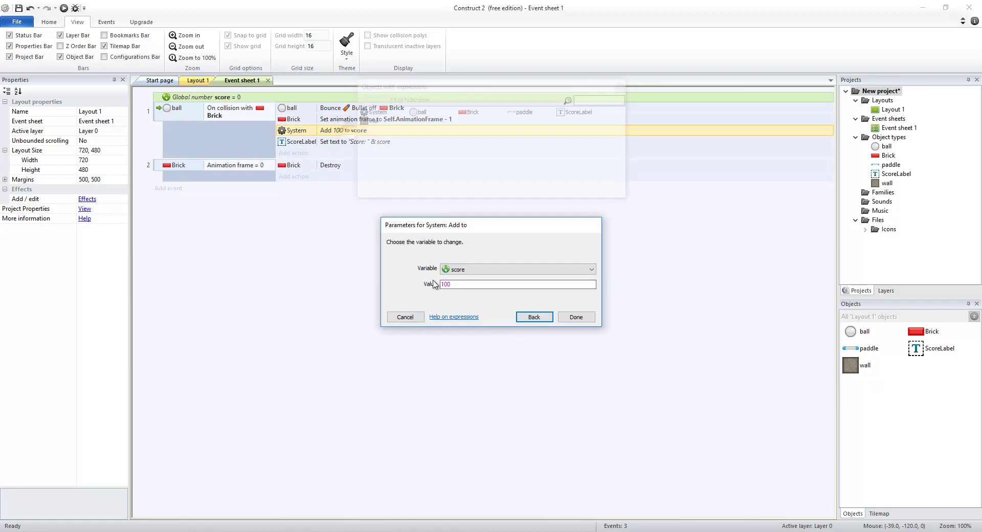
left_click(465, 282)
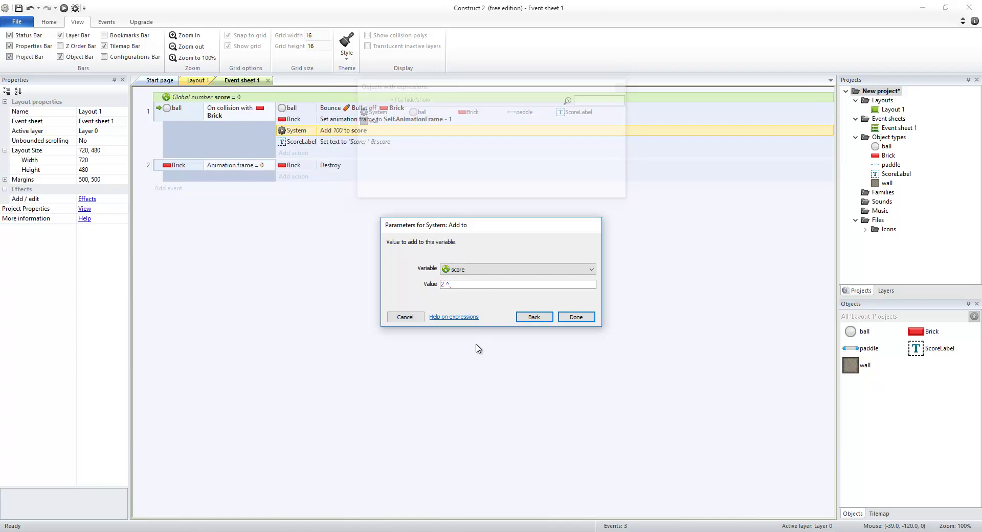
type("Brick.an")
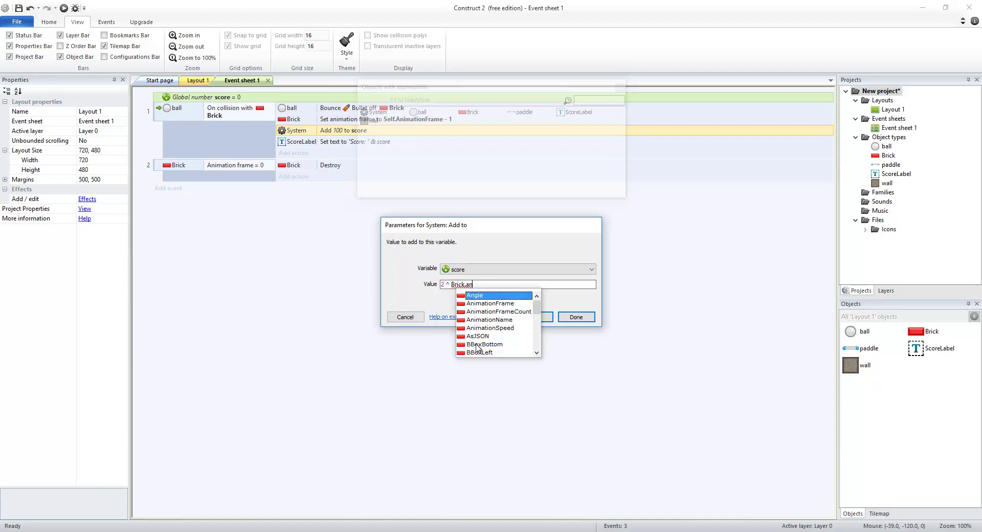
key("Down")
key("Return")
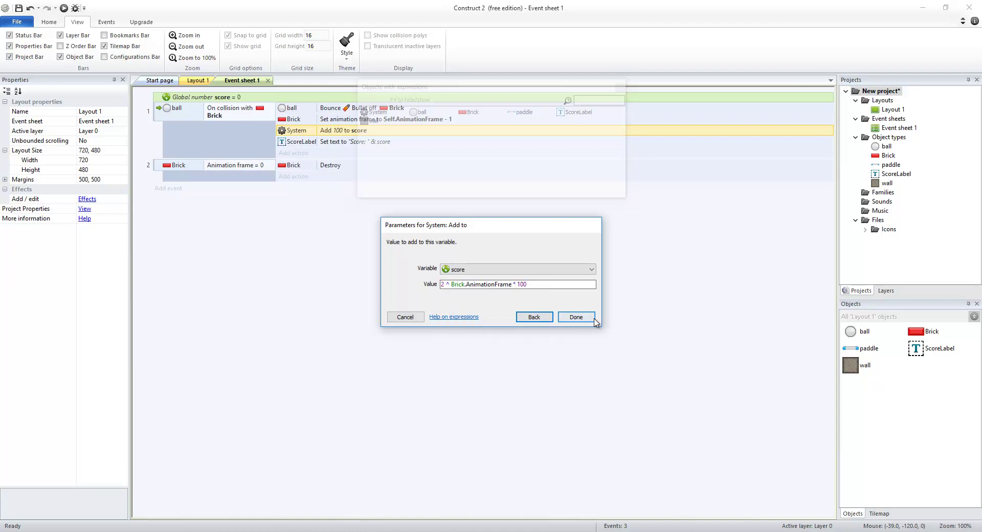
left_click(576, 316)
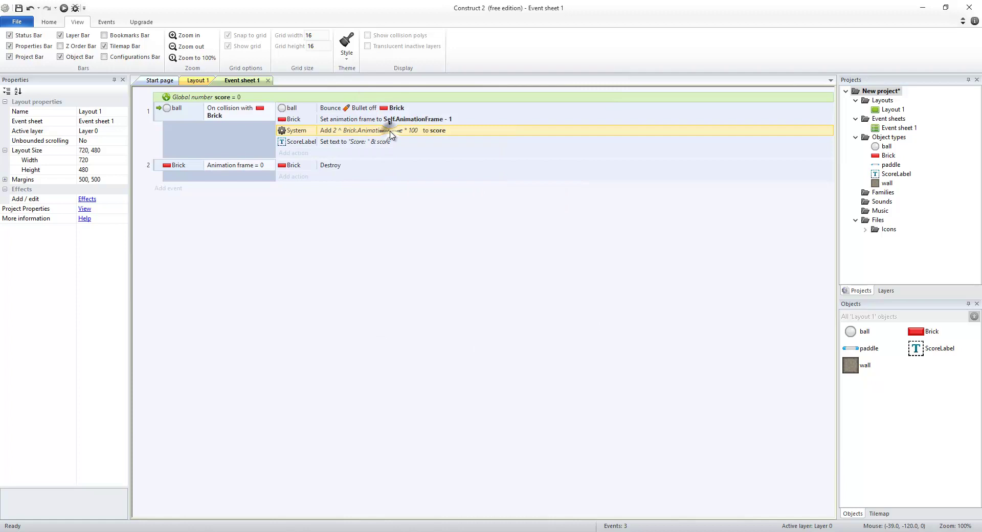
left_click(403, 119)
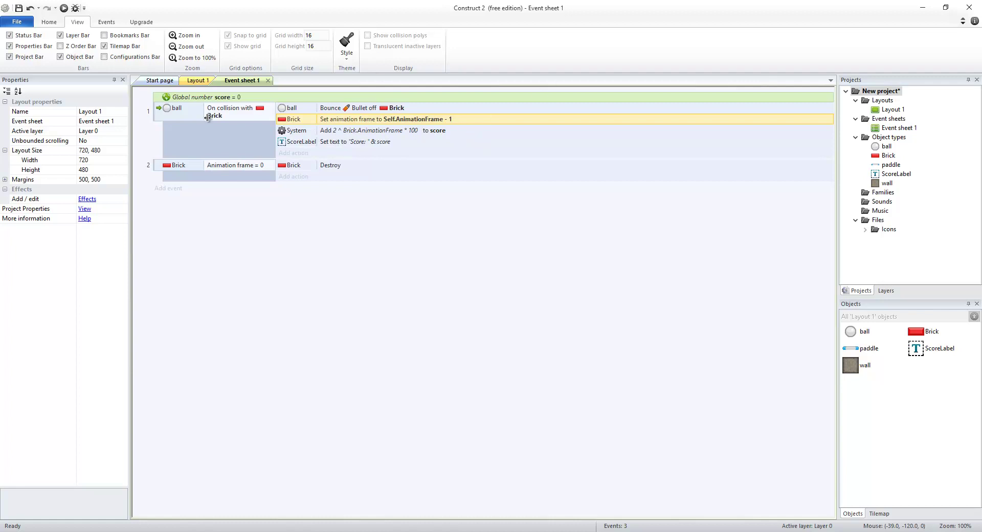
left_click(64, 8)
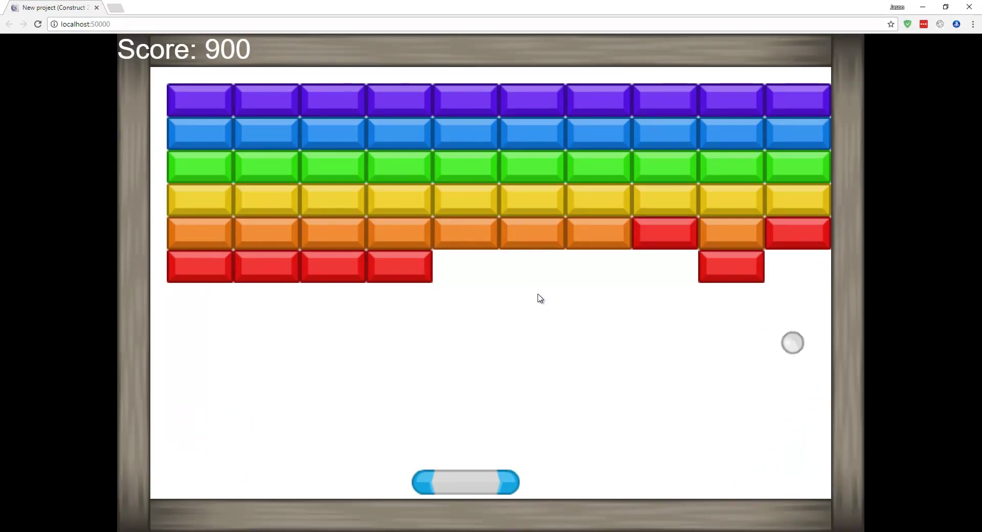
- Close the game preview after reaching 1100 points
left_click(97, 8)
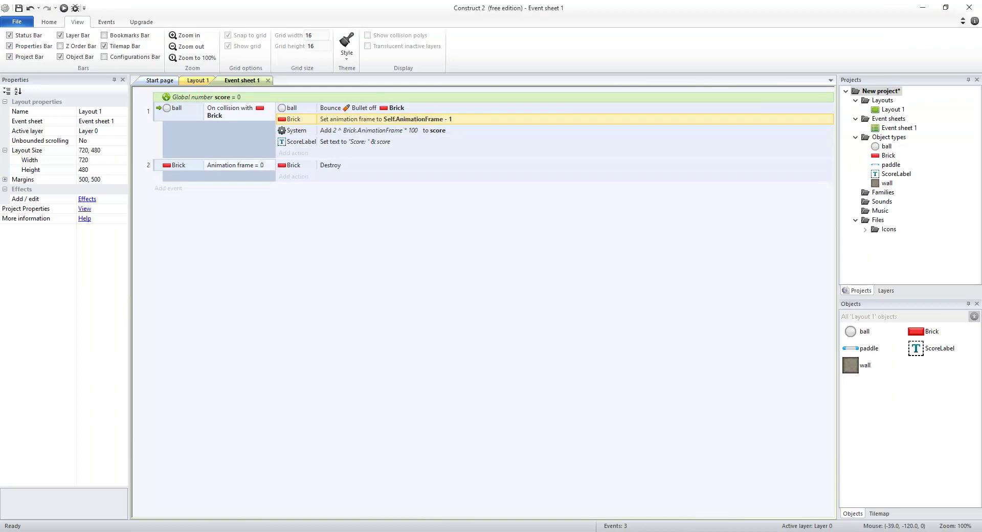